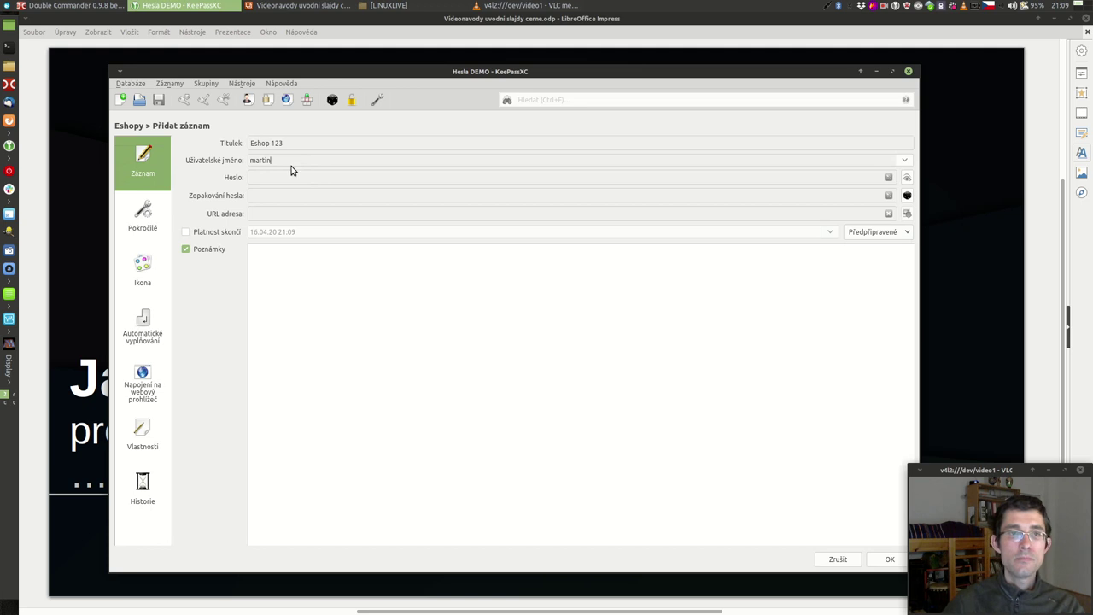
- Try a self-chosen password in the new entry's password field, reveal it, and clear the field again
left_click(278, 176)
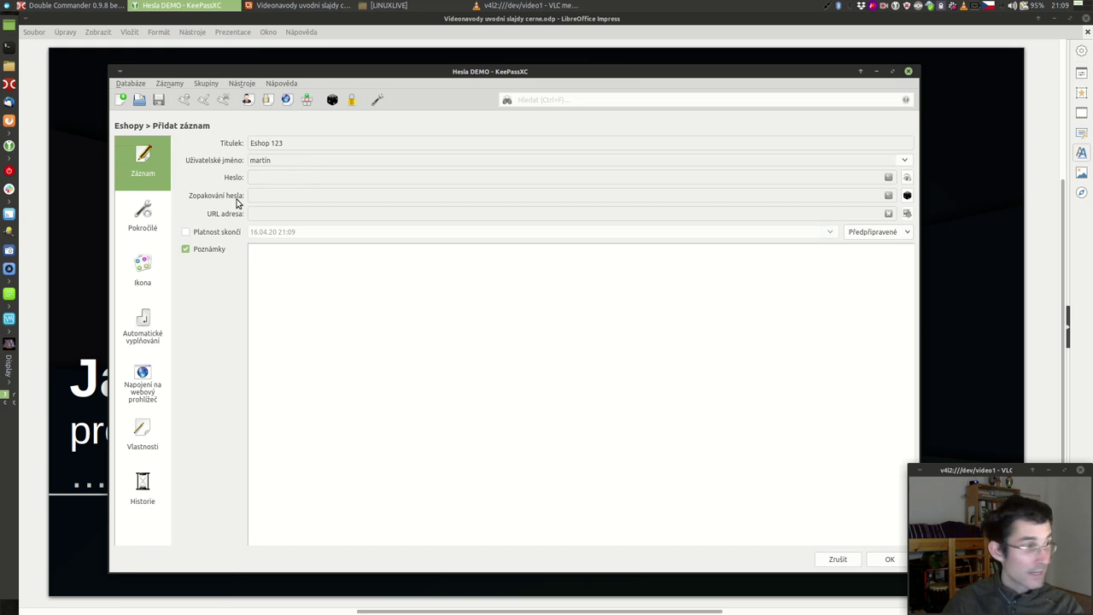
type("••••••")
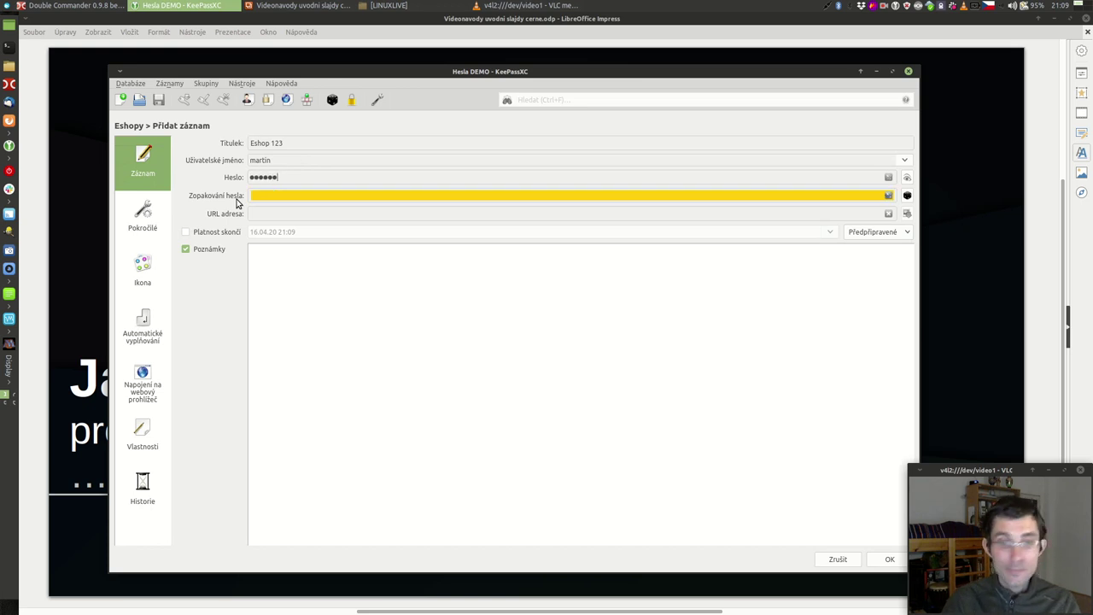
type("••••")
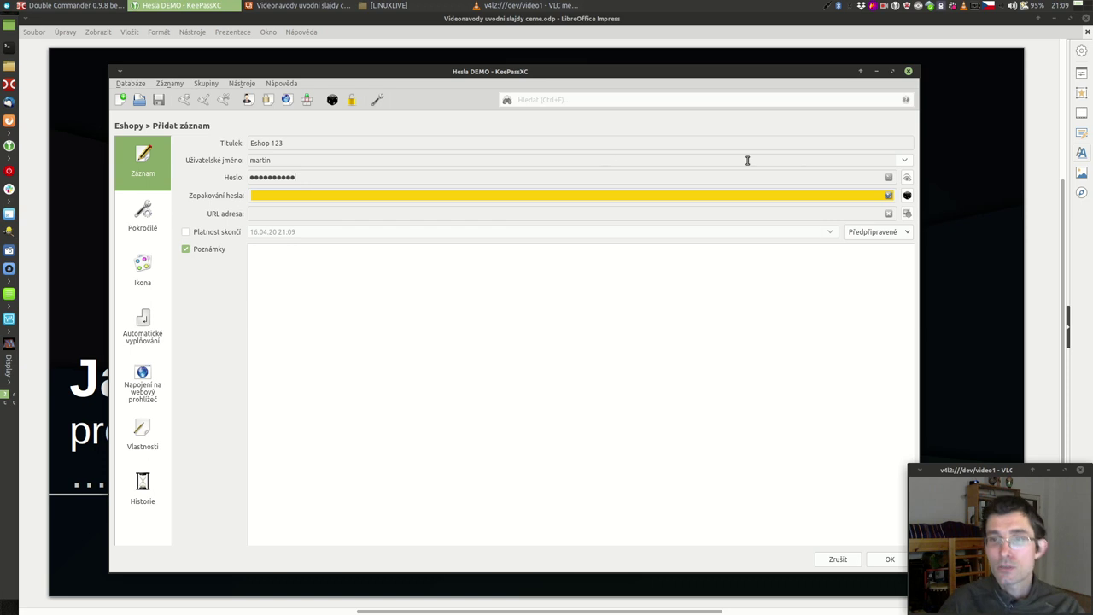
left_click(907, 194)
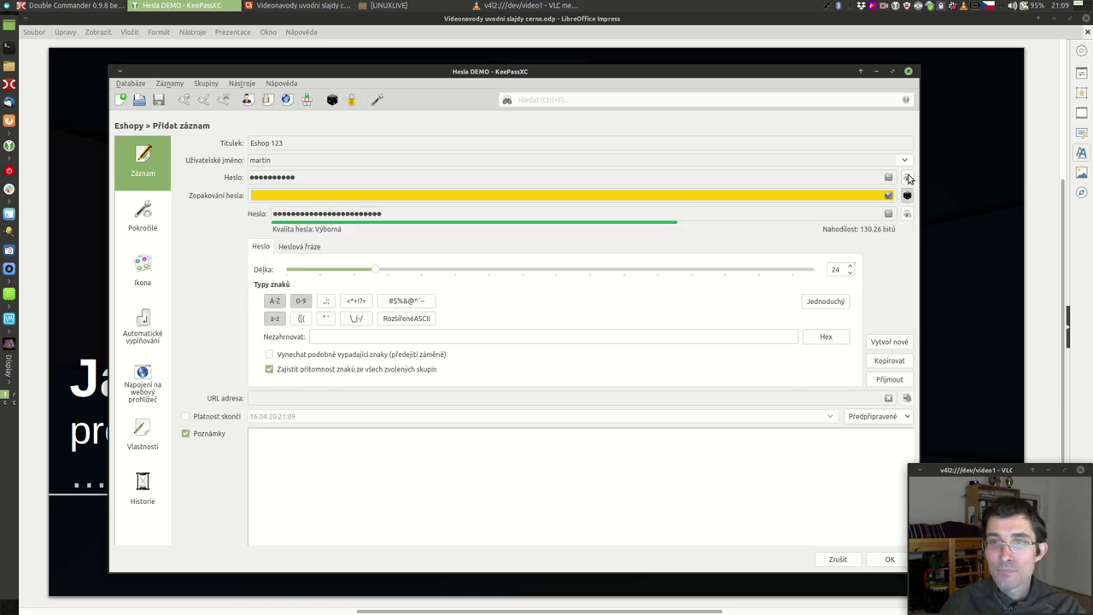
left_click(907, 177)
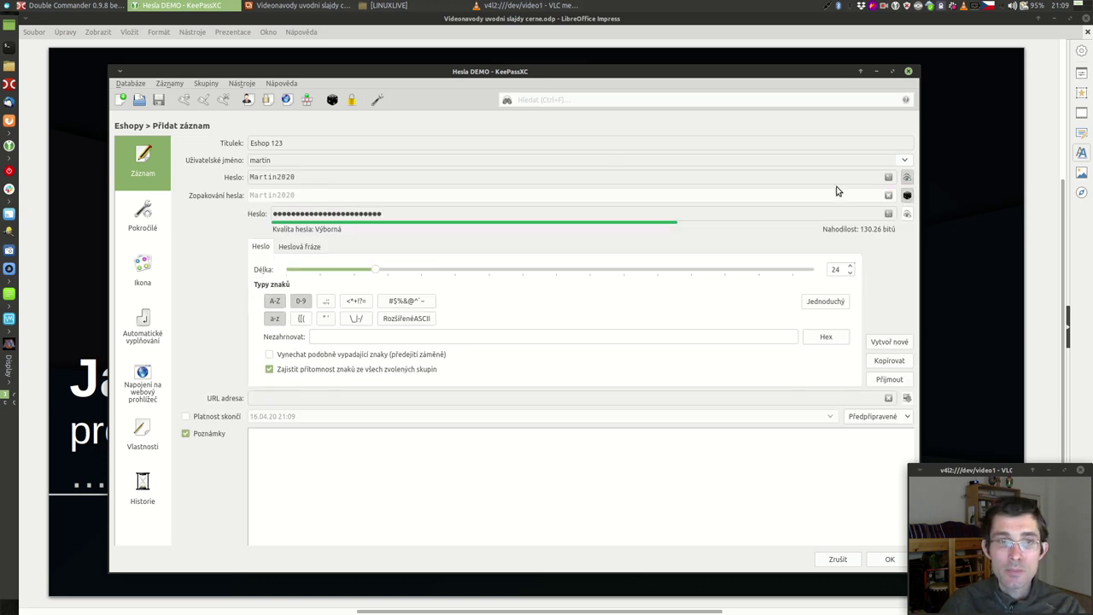
left_click_drag(315, 176, 189, 166)
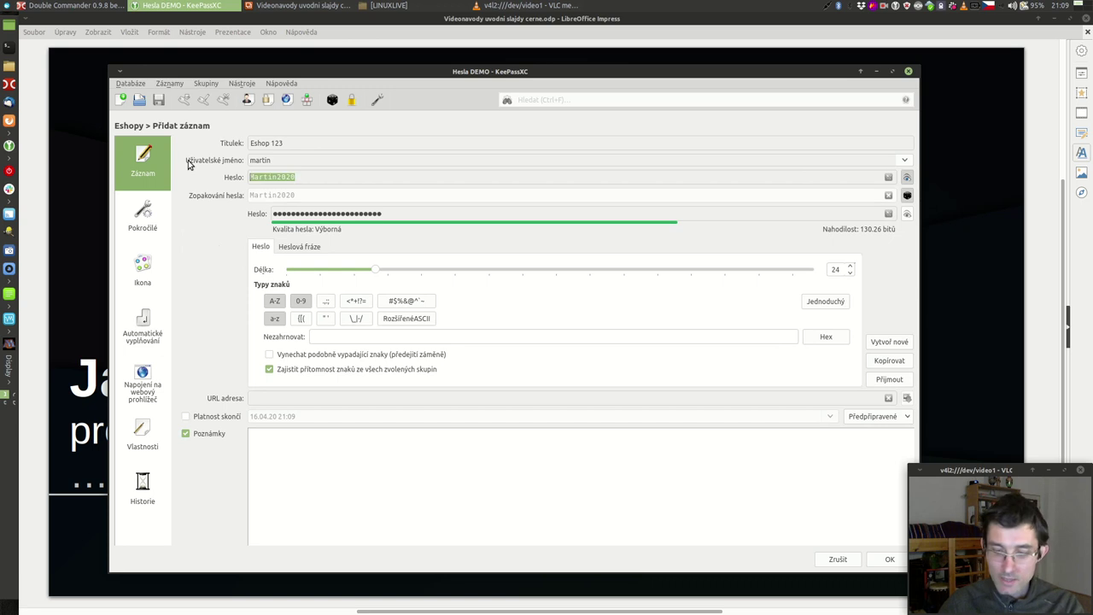
key("BackSpace")
left_click(907, 195)
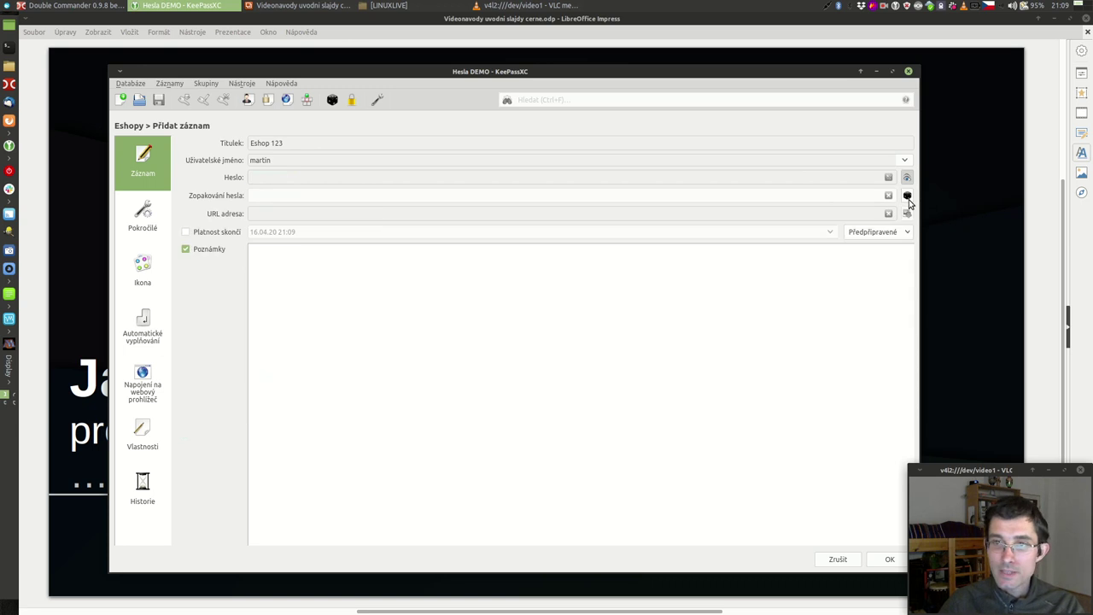
- Generate a 24-character password for the entry with the punctuation character group added, and accept it
left_click(907, 194)
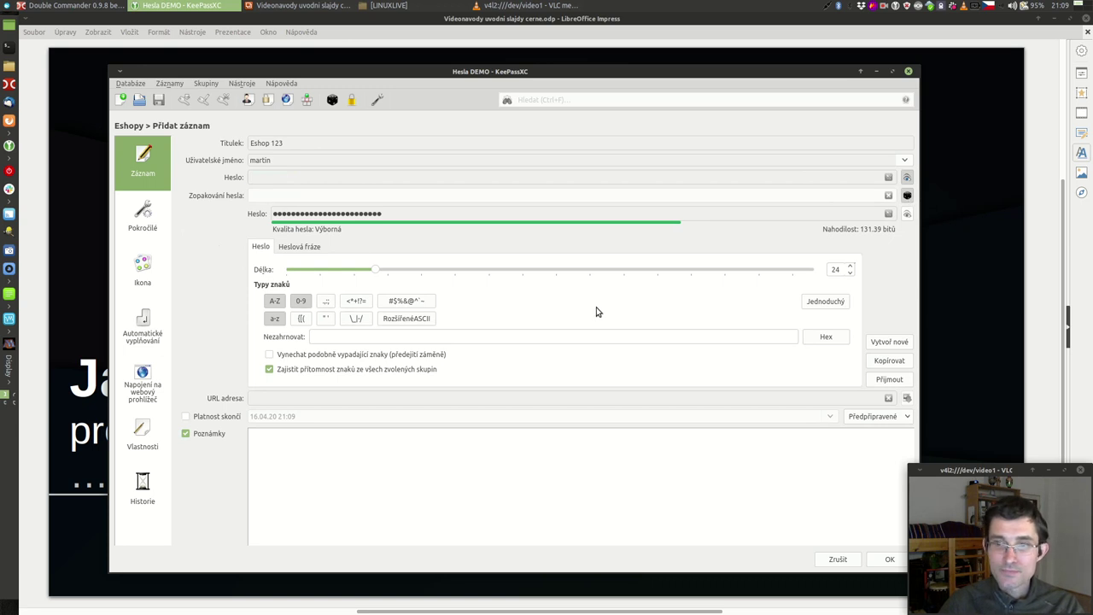
double_click(833, 269)
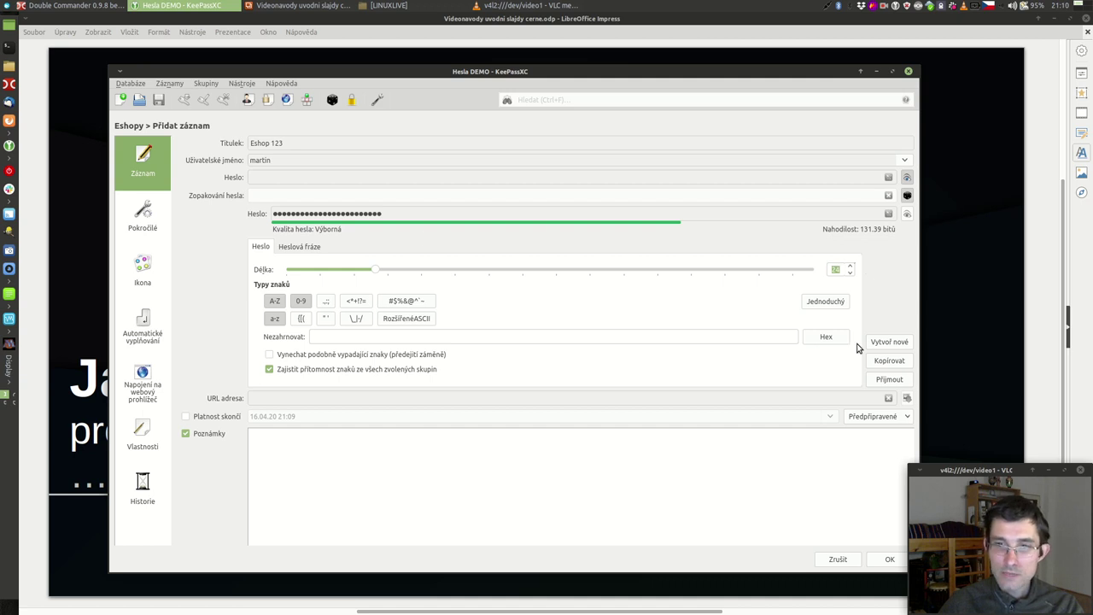
left_click(325, 302)
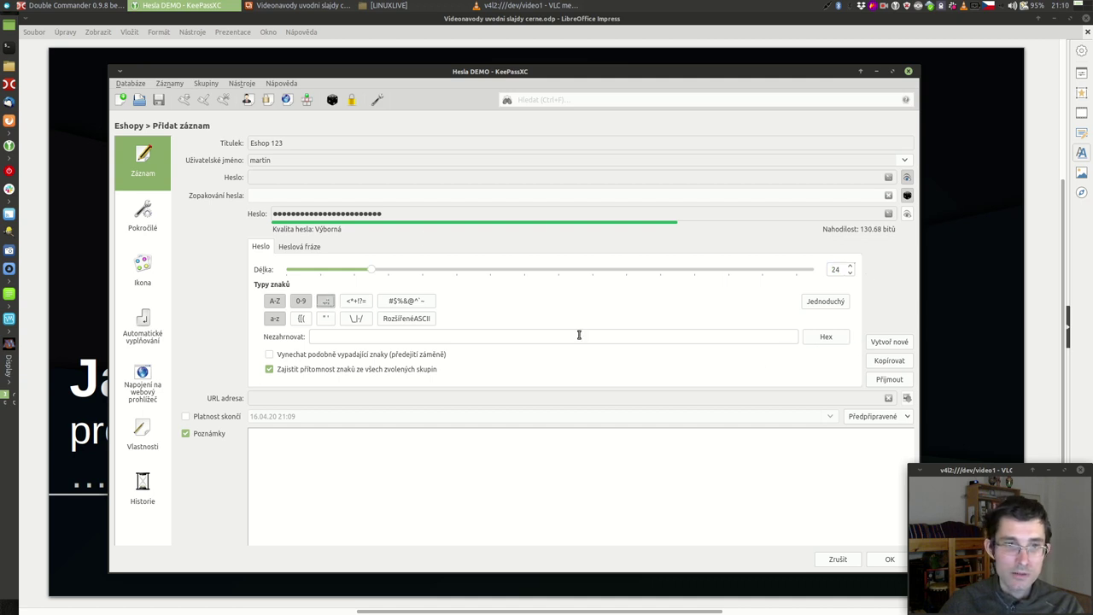
left_click(875, 381)
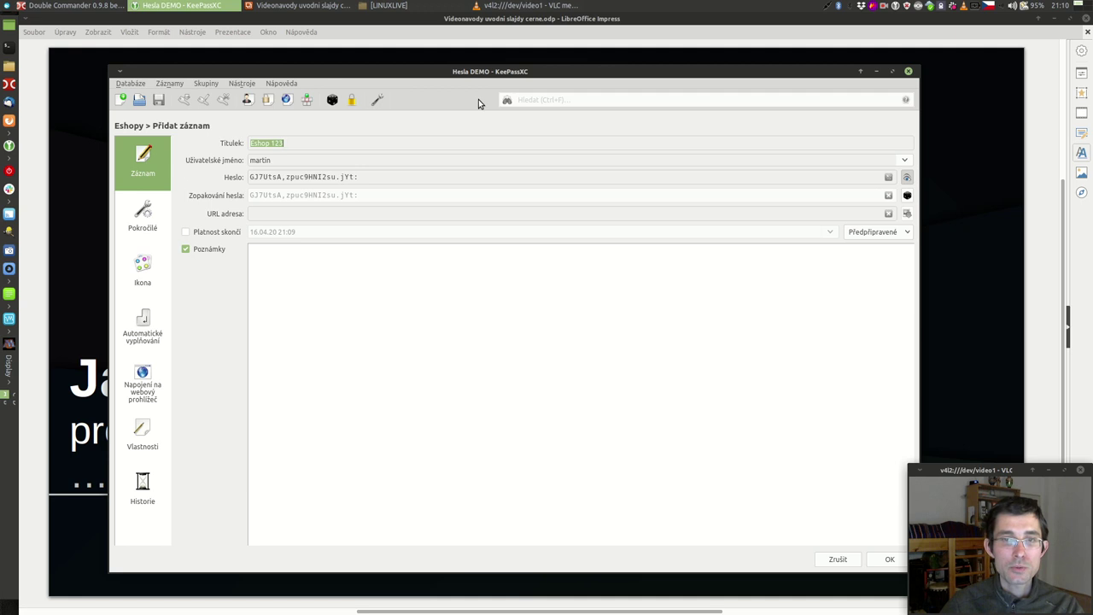
left_click(299, 214)
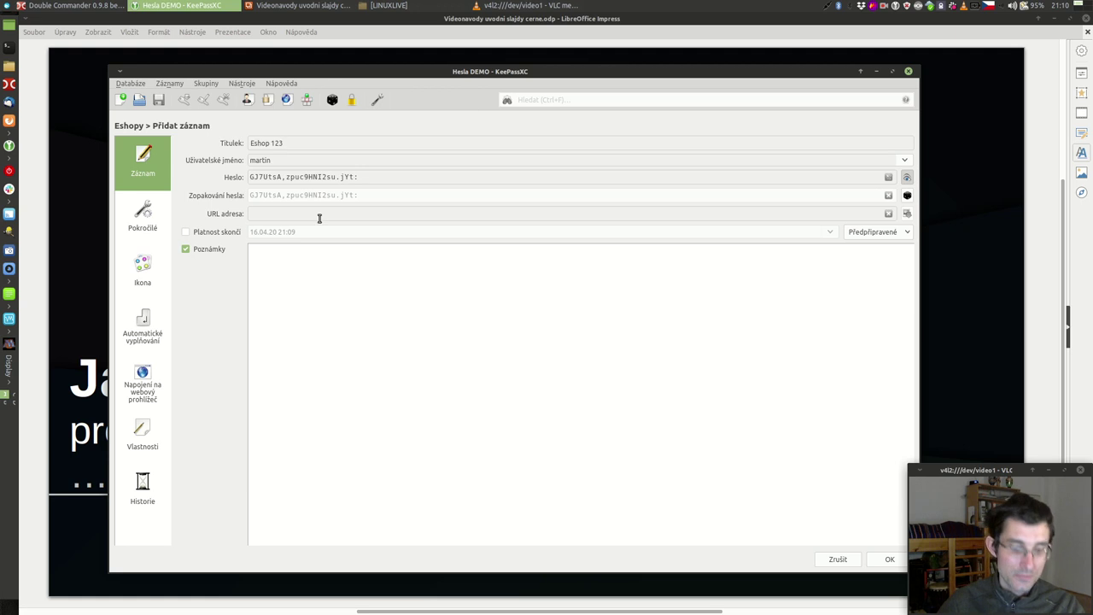
type("httpa")
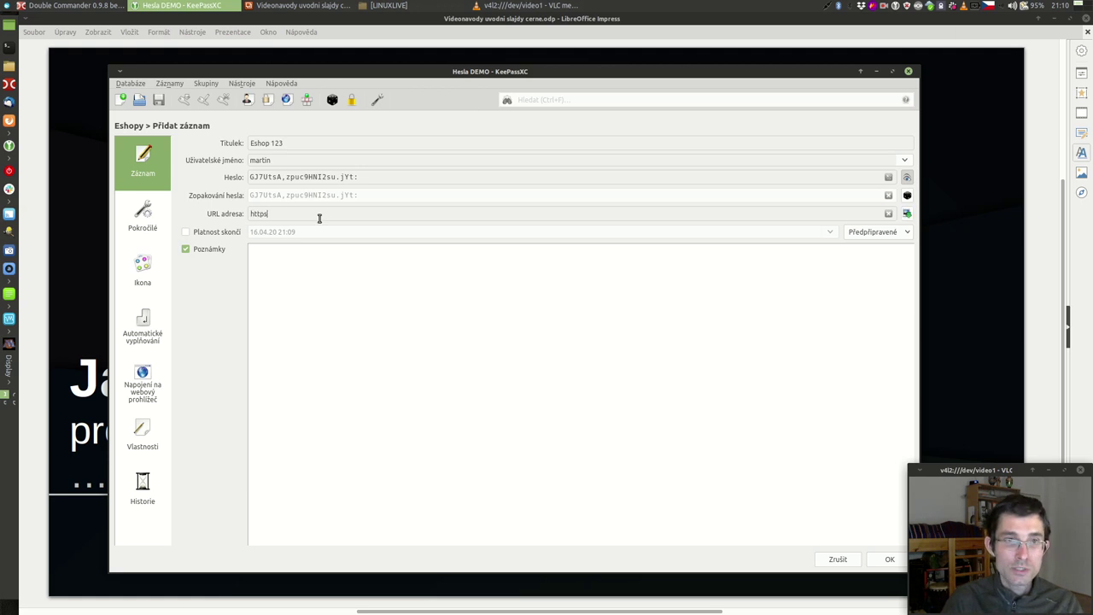
type("://eshop123.e")
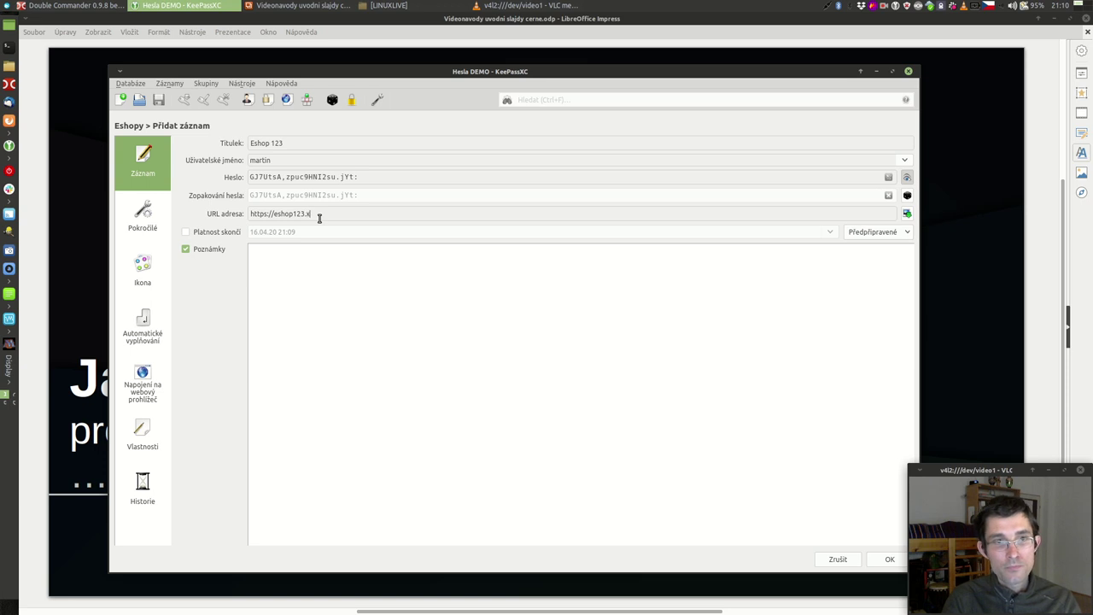
type("xample.com")
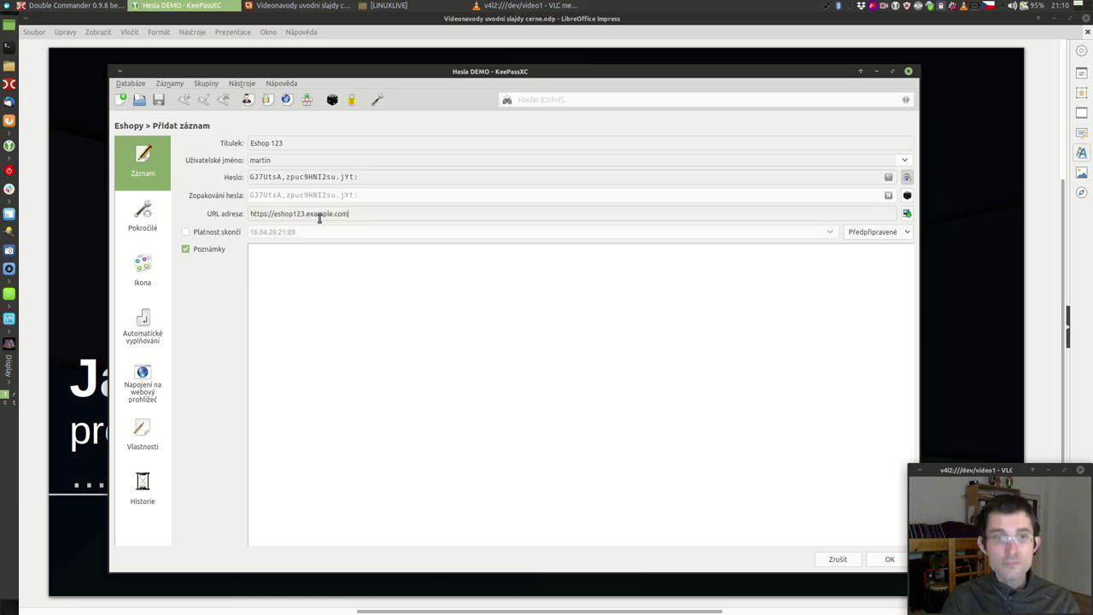
key("Return")
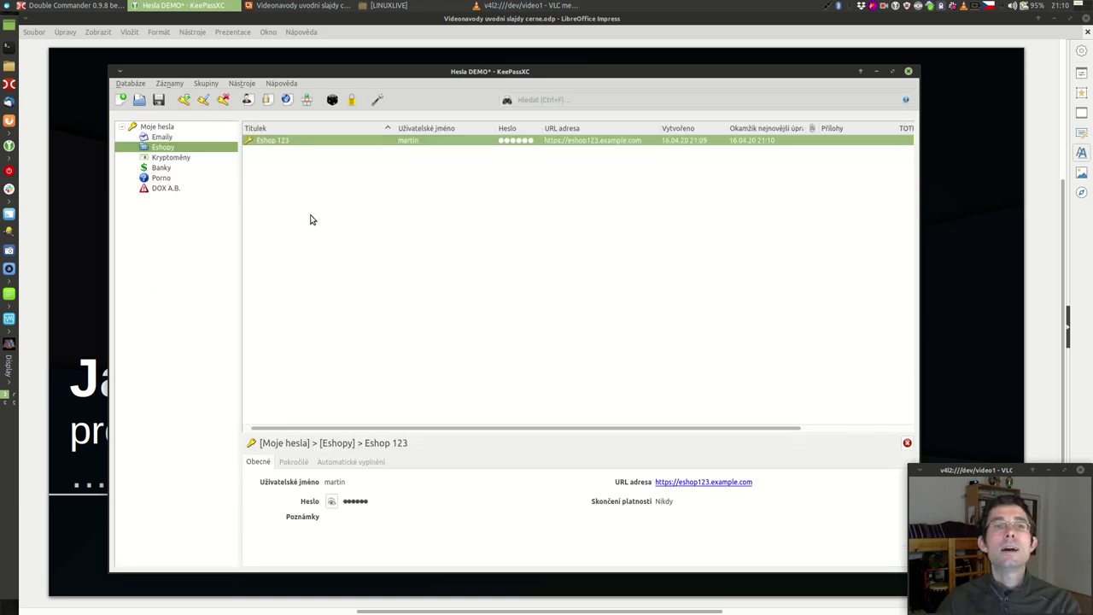
left_click(158, 101)
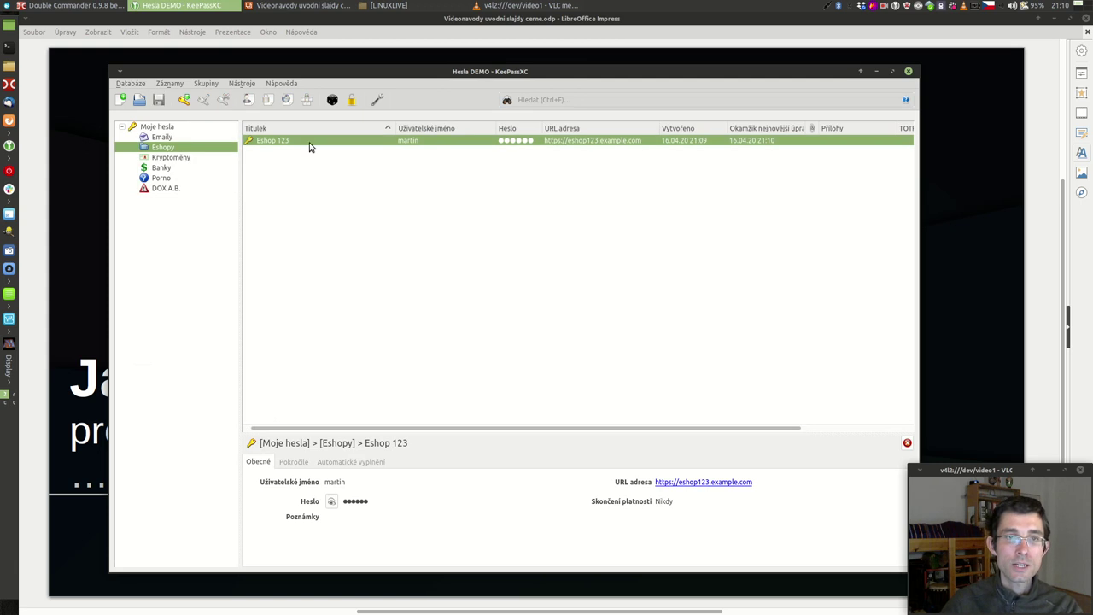
- Copy the password of the Eshop 123 entry to the clipboard
right_click(512, 146)
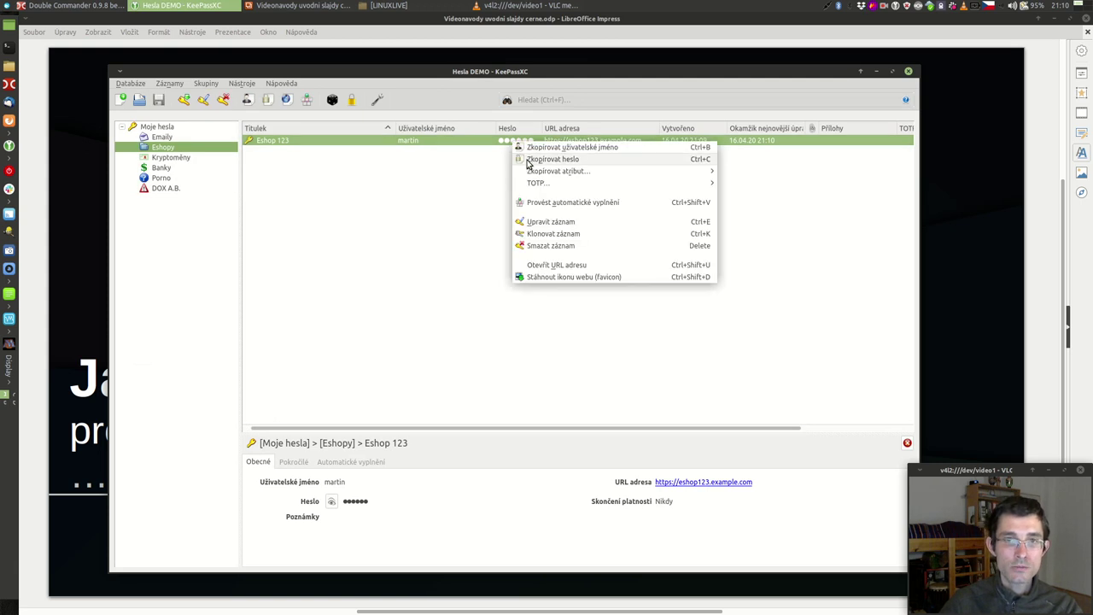
left_click(528, 160)
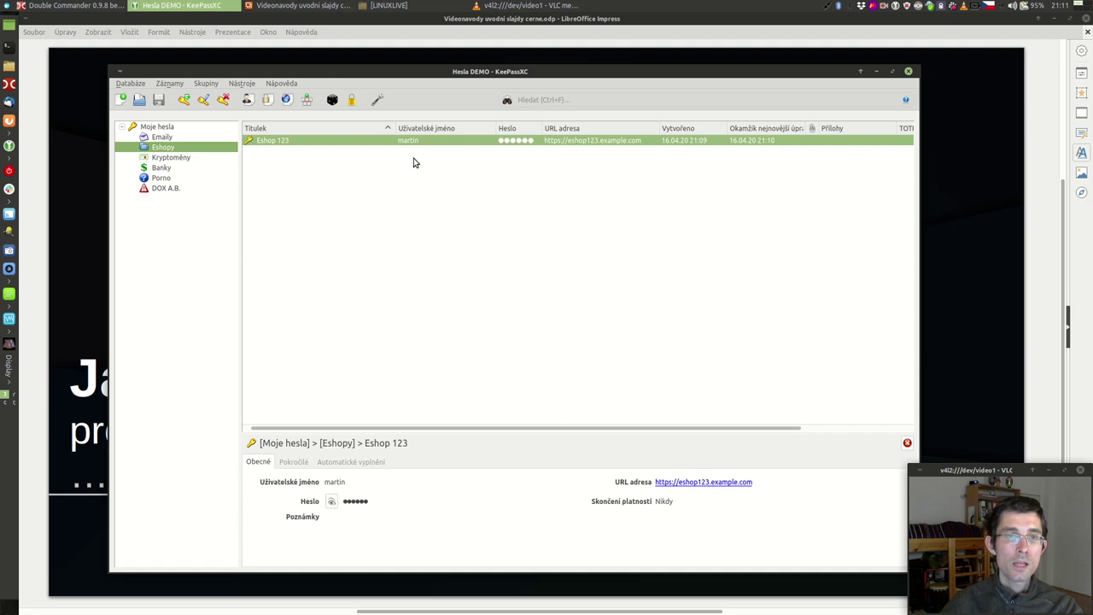
- Review the web browser integration options in the application settings and close the settings
left_click(241, 83)
left_click(251, 122)
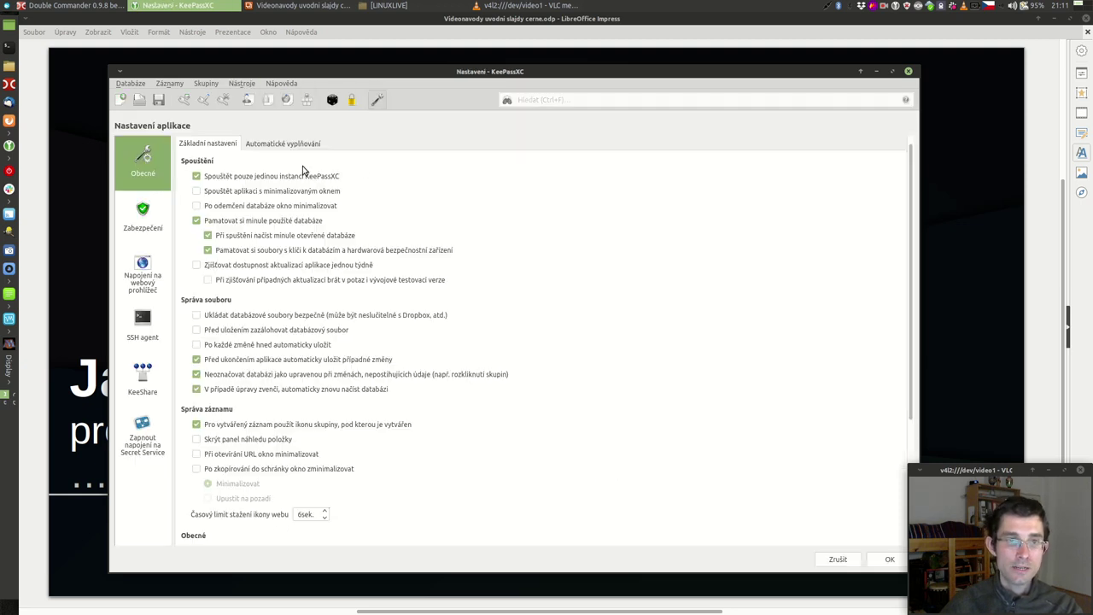
left_click(137, 277)
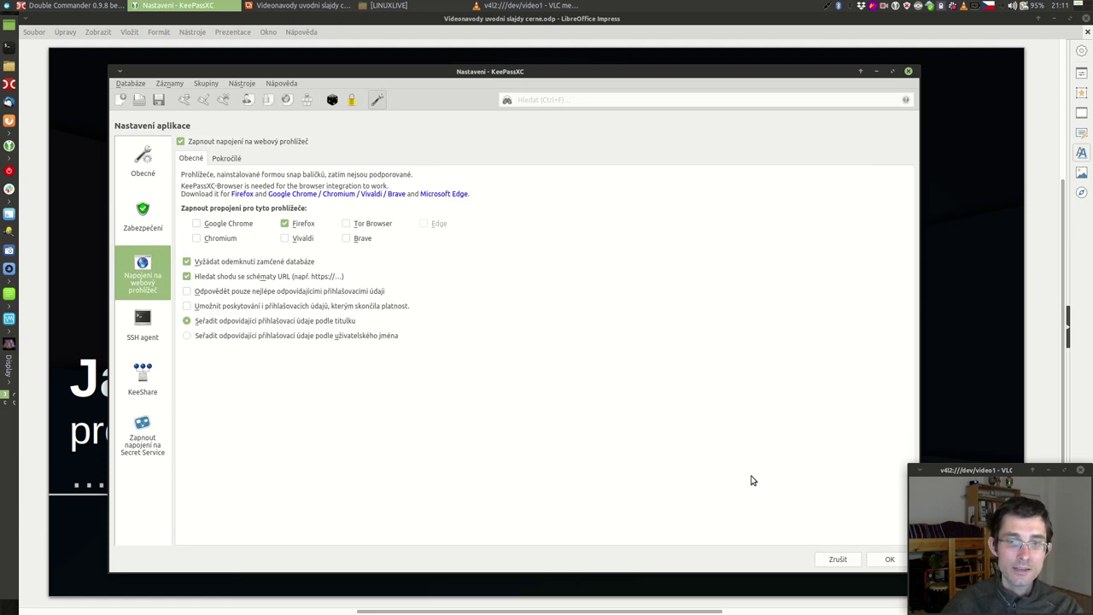
left_click(887, 562)
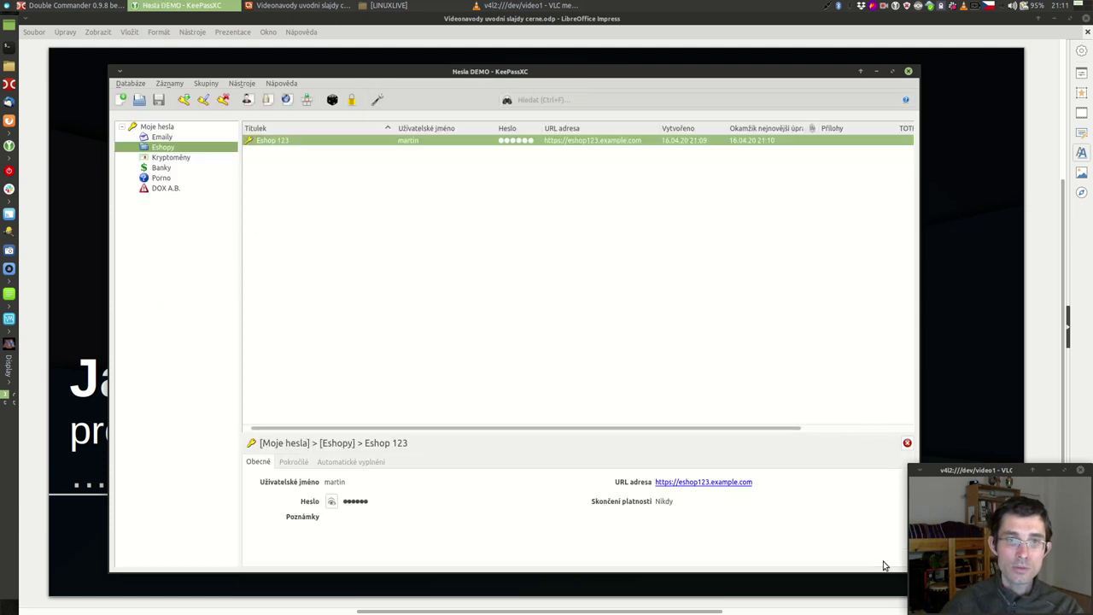
- Review the Auto-Type options in the general application settings and close the settings
left_click(242, 83)
left_click(248, 121)
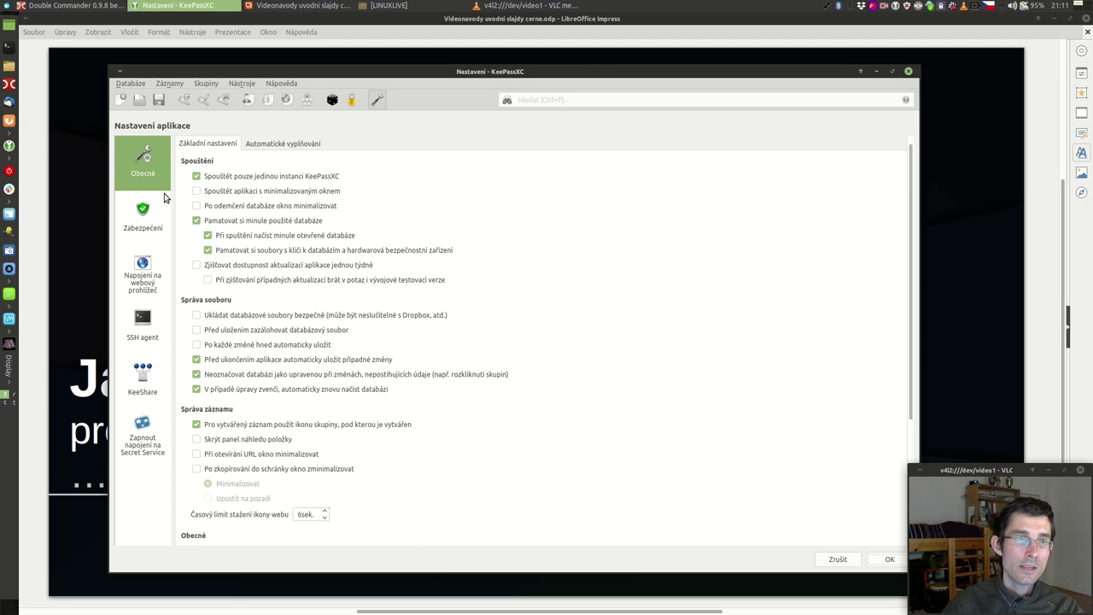
left_click(260, 143)
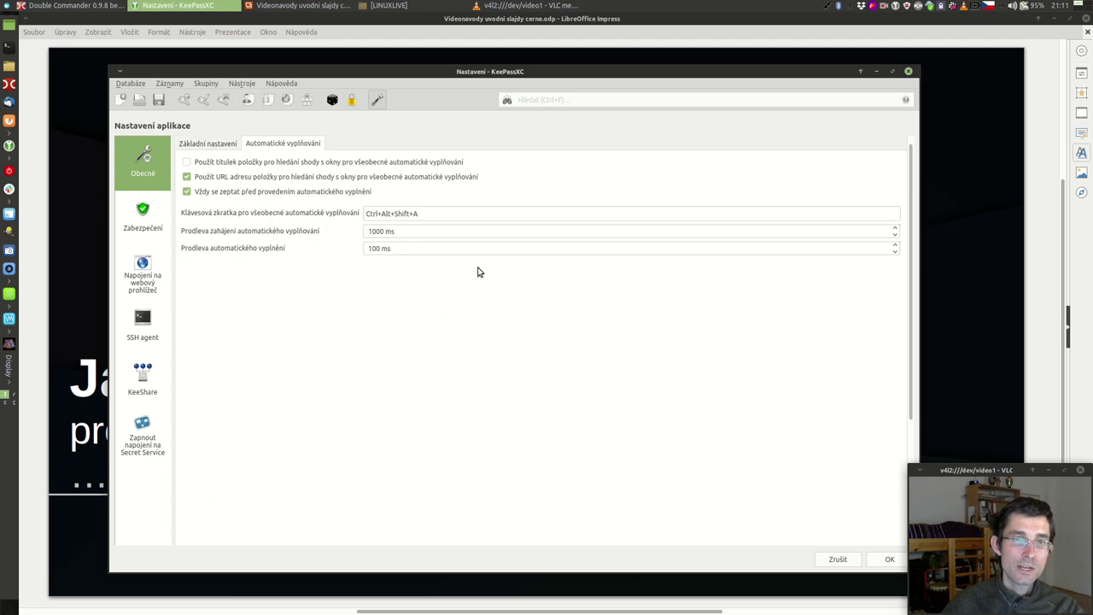
left_click(892, 560)
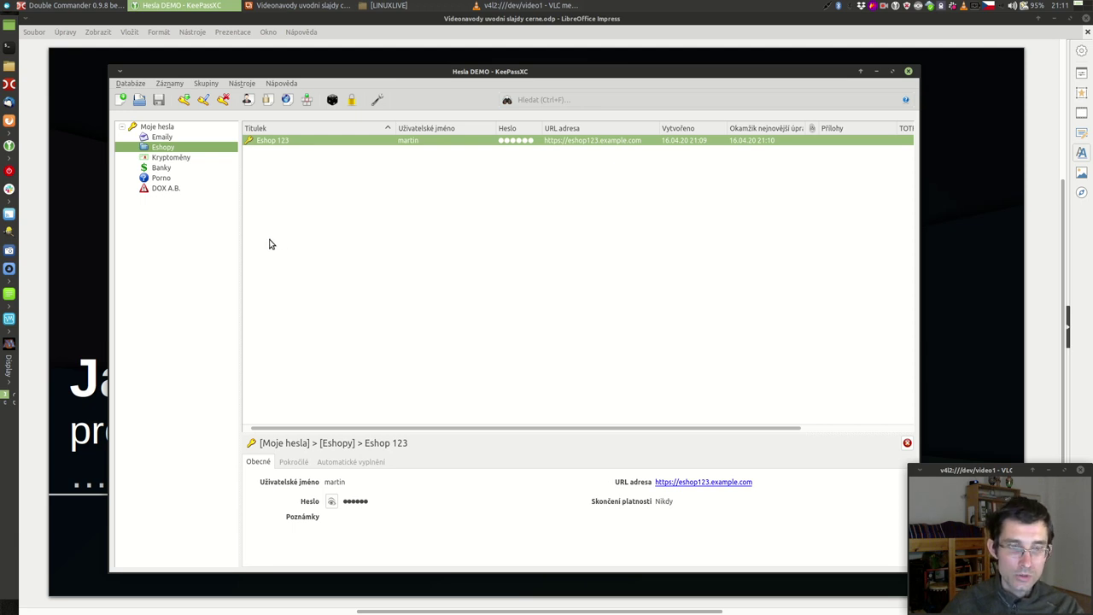
- Open the Eshop 123 entry, reveal its stored password, and close the entry
double_click(283, 142)
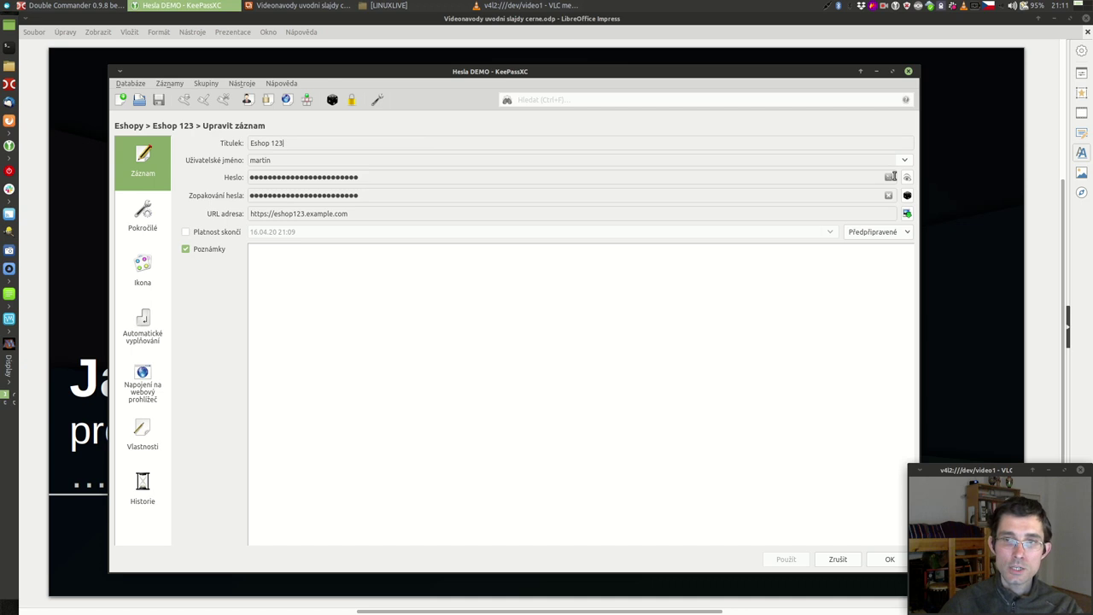
left_click(906, 177)
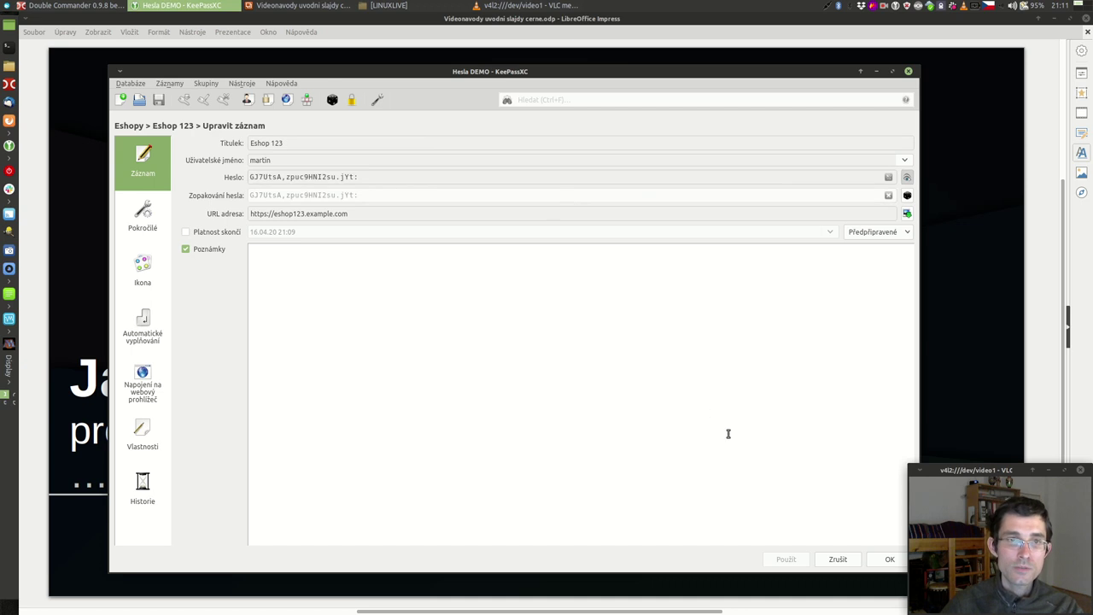
left_click(891, 560)
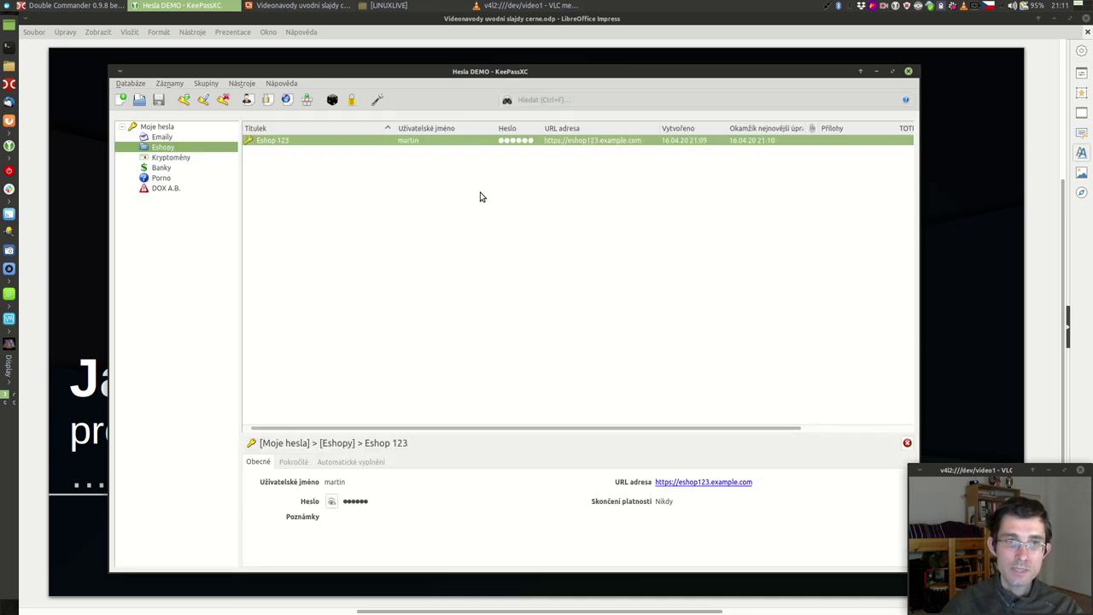
- Add a new entry in the Eshopy group with the title Eshop 23445 and the username ddsasdas
right_click(300, 174)
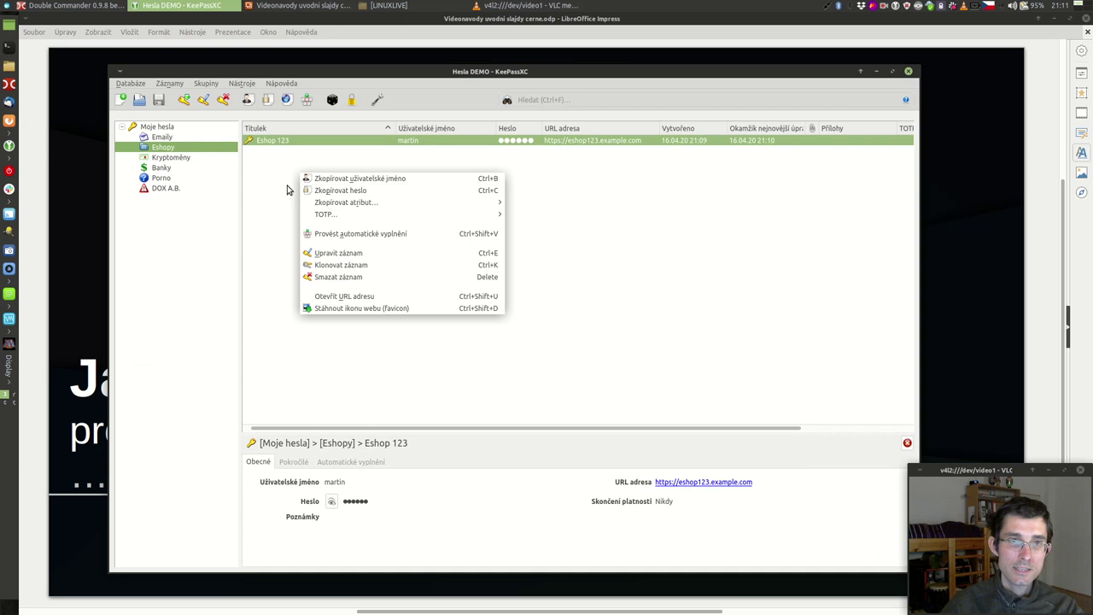
left_click(287, 189)
left_click(184, 99)
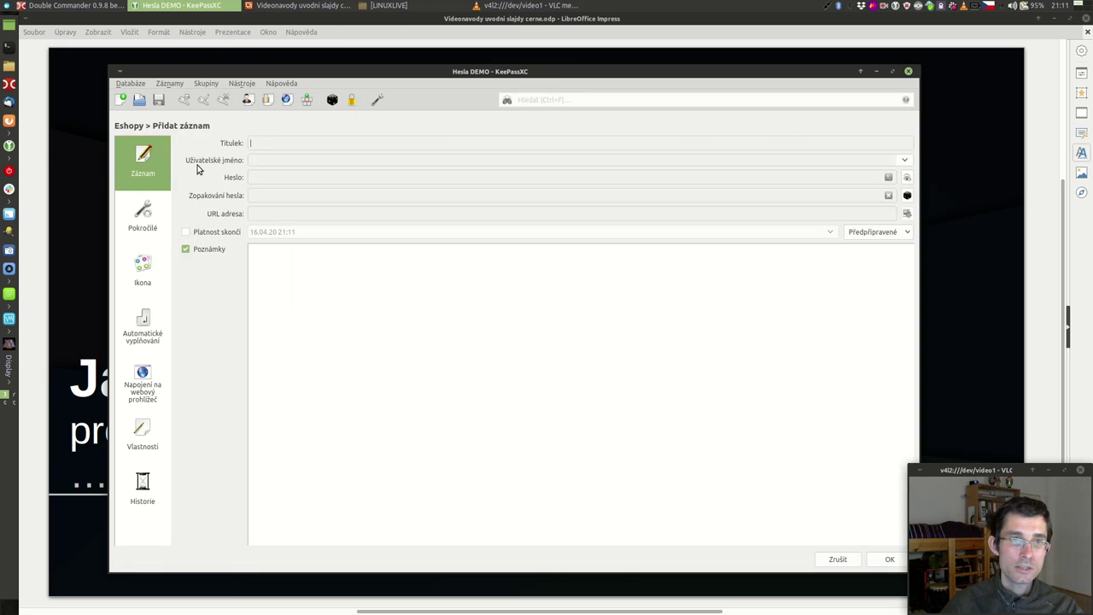
type("Eshop 234")
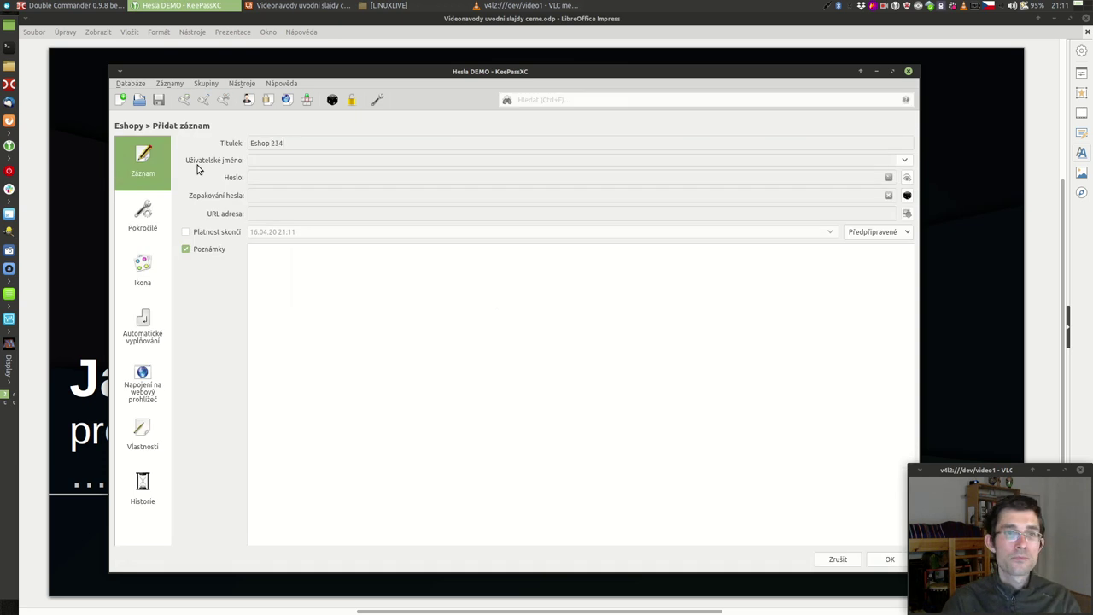
type("45")
key("Tab")
type("ddsasdas")
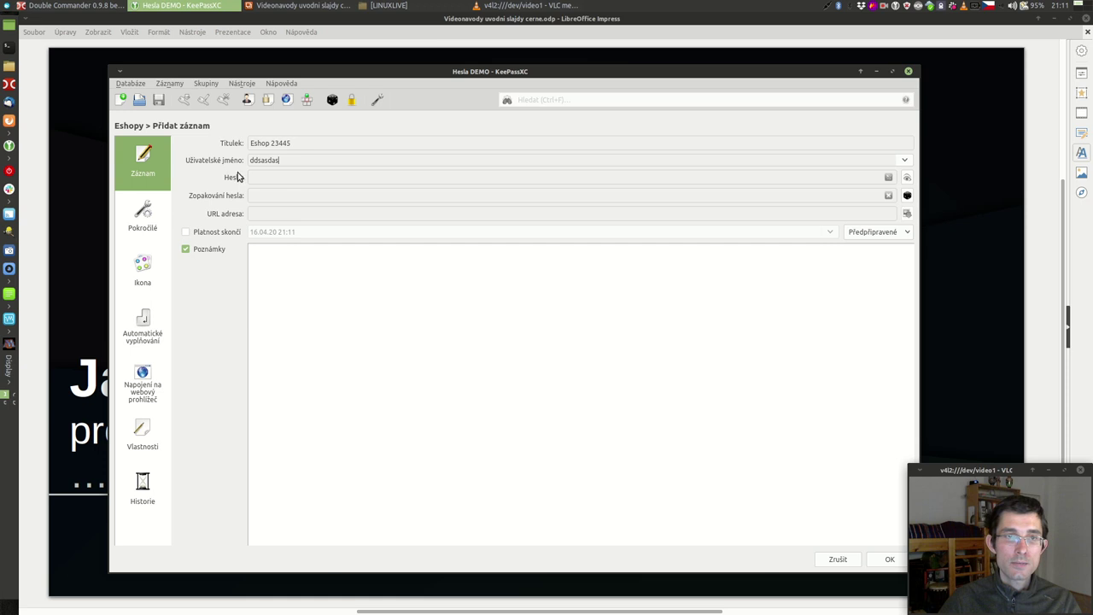
- Generate a 20-character password for the new entry, accept it, and confirm the entry
left_click(907, 196)
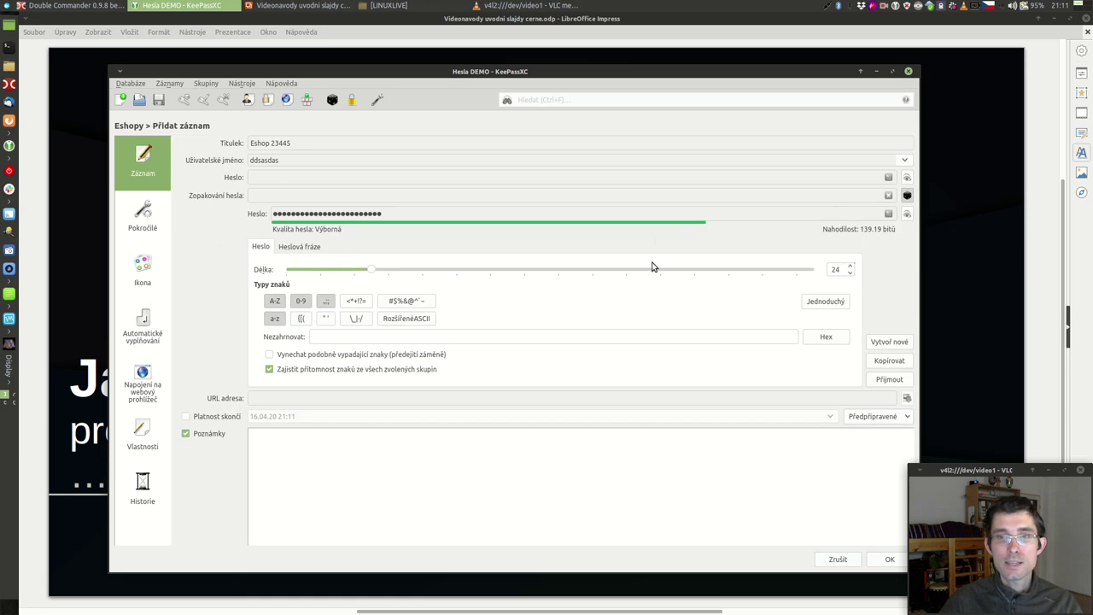
scroll(853, 271, "down", 8)
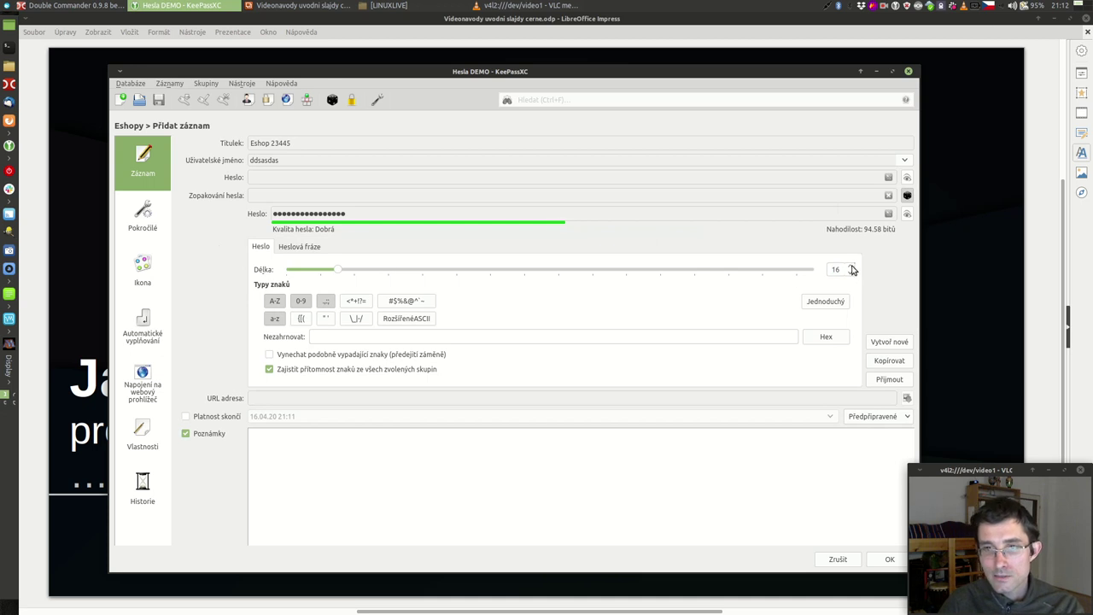
scroll(852, 270, "up", 4)
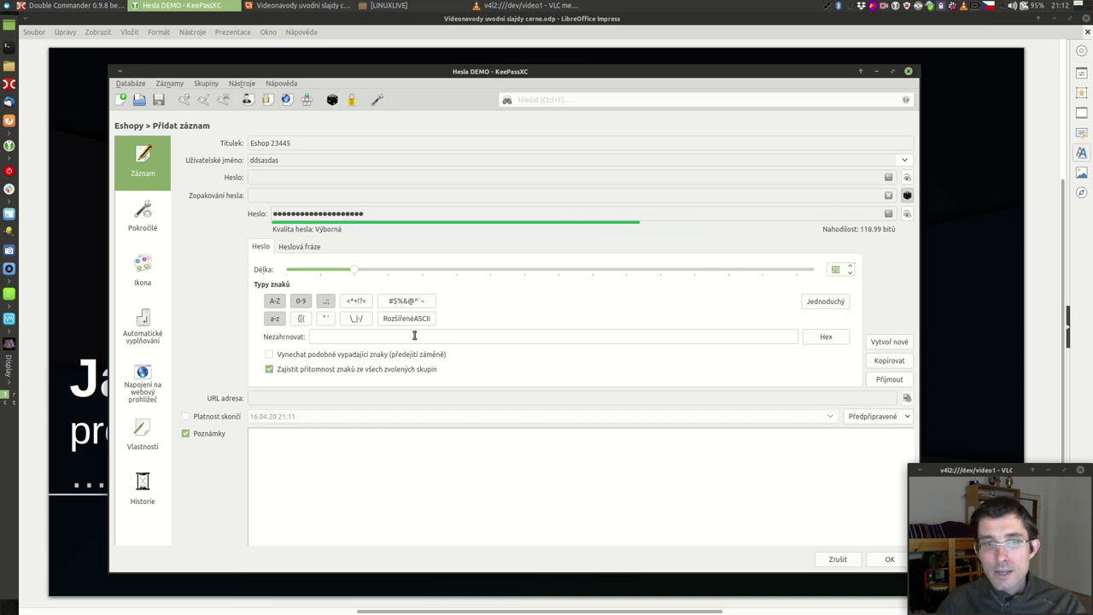
left_click(894, 381)
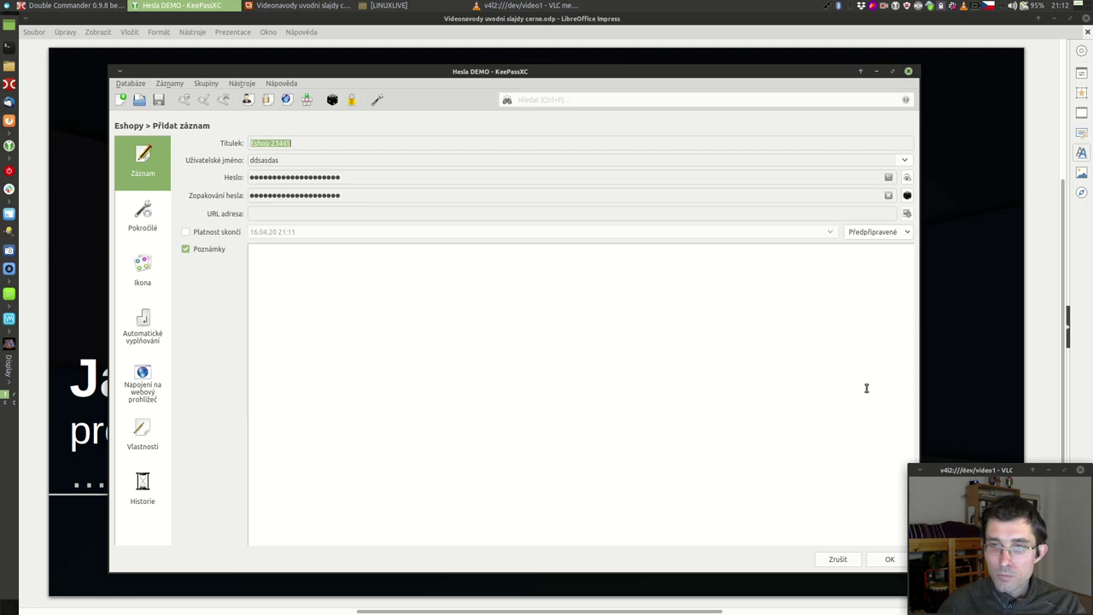
left_click(888, 560)
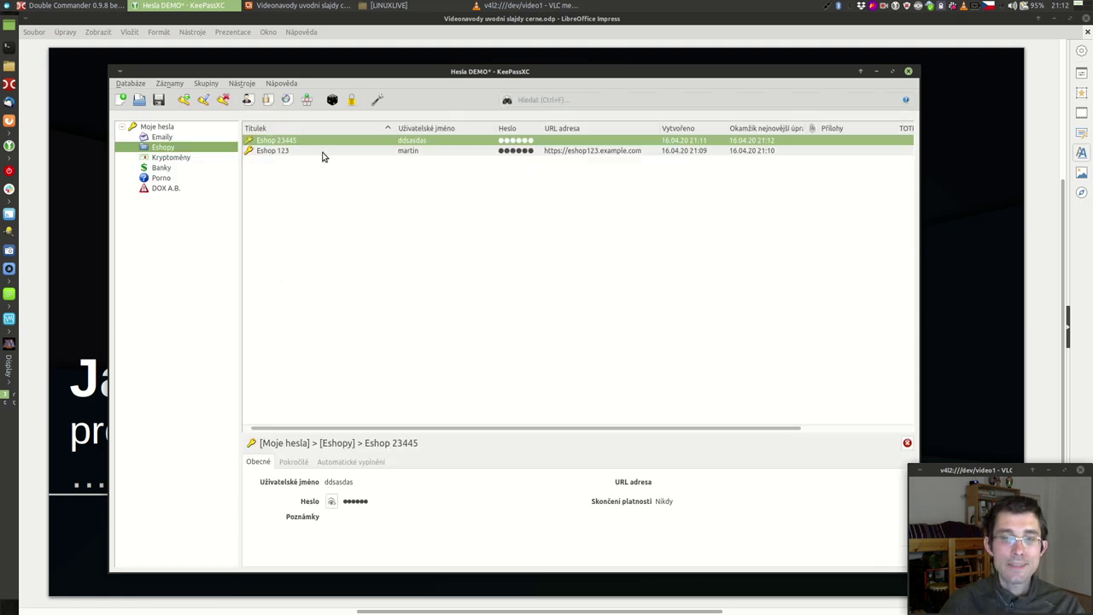
- Switch to the LibreOffice Impress slide about choosing the right password and return to KeePassXC
left_click(540, 23)
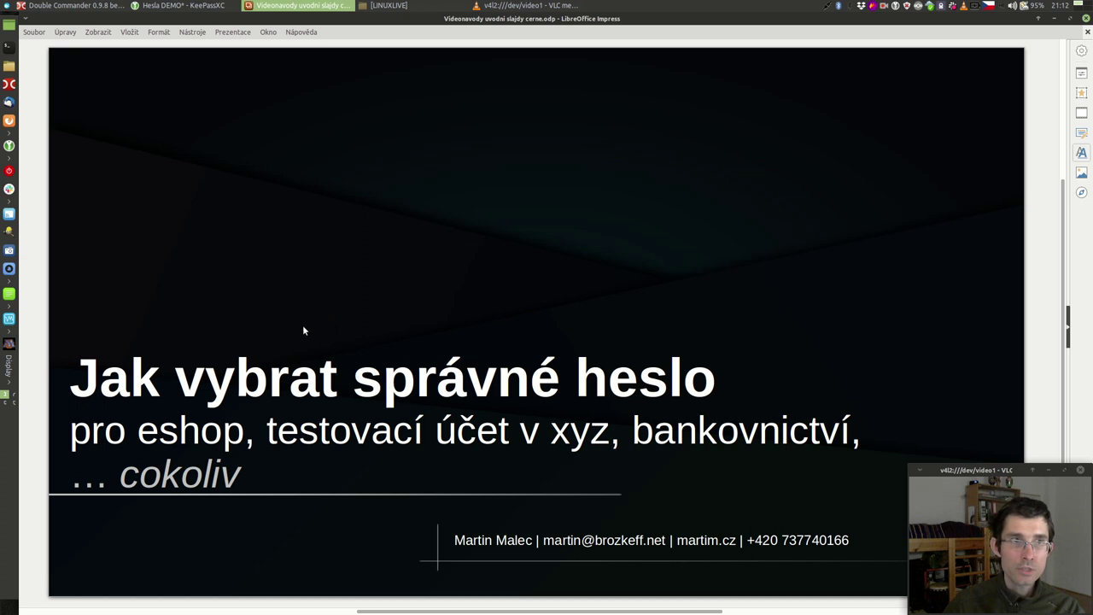
left_click(179, 5)
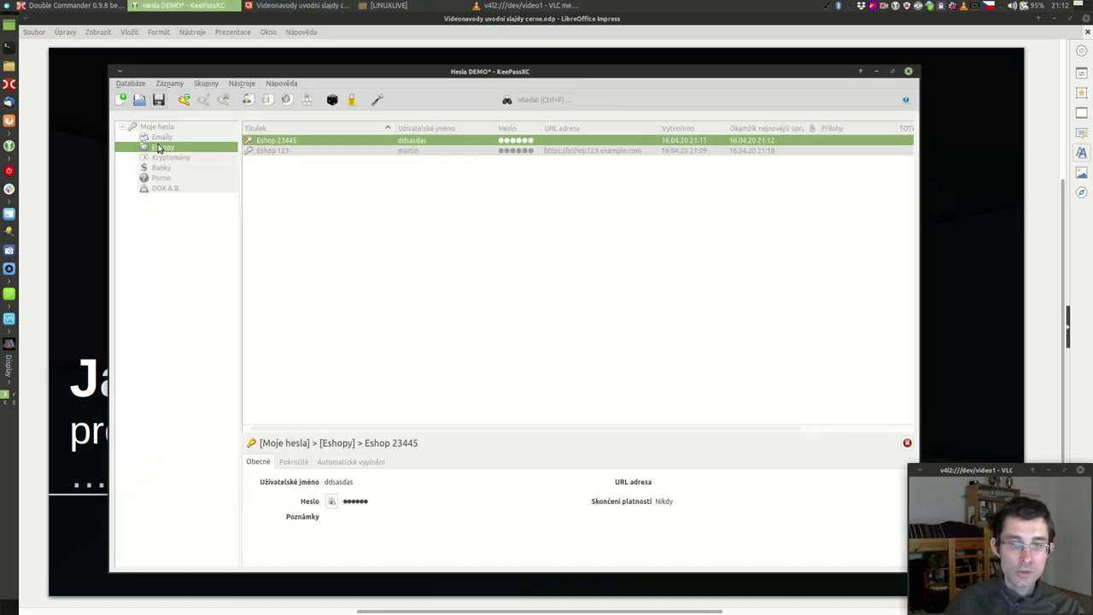